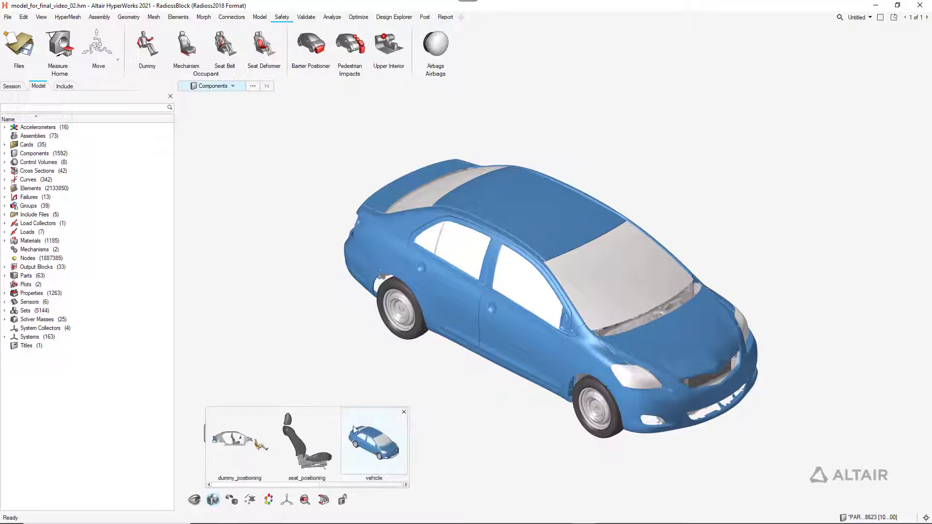
# - Move the Seat mechanism to its saved Seat_MPDB_position and close the positions list
pyautogui.click(302, 450)
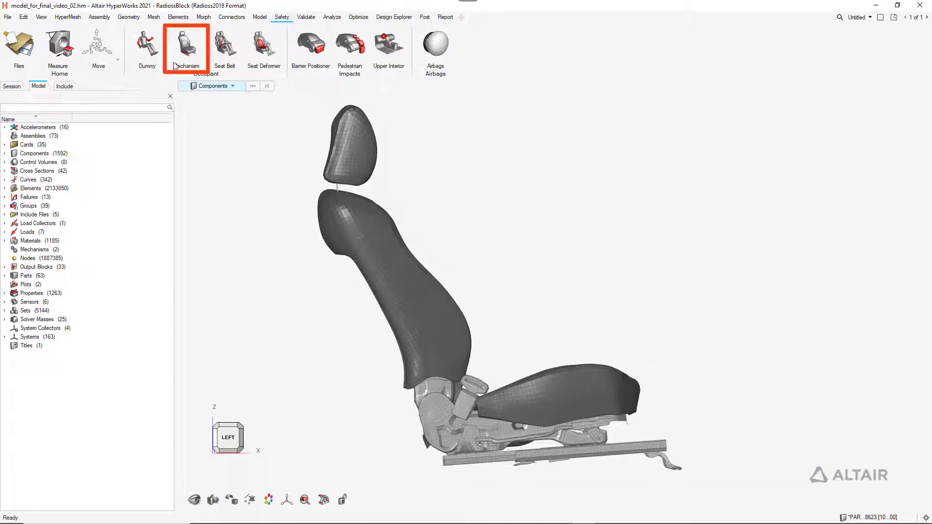
pyautogui.click(184, 47)
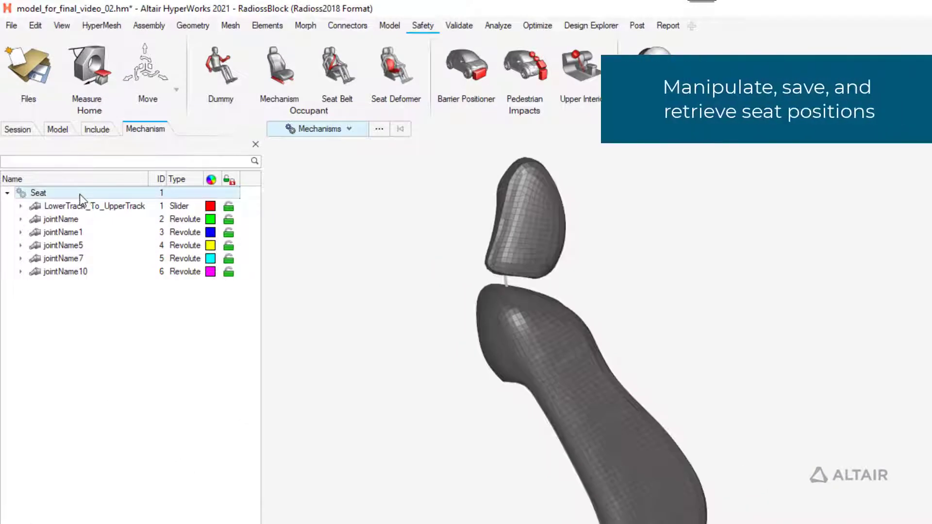
pyautogui.click(79, 194)
pyautogui.rightClick(79, 195)
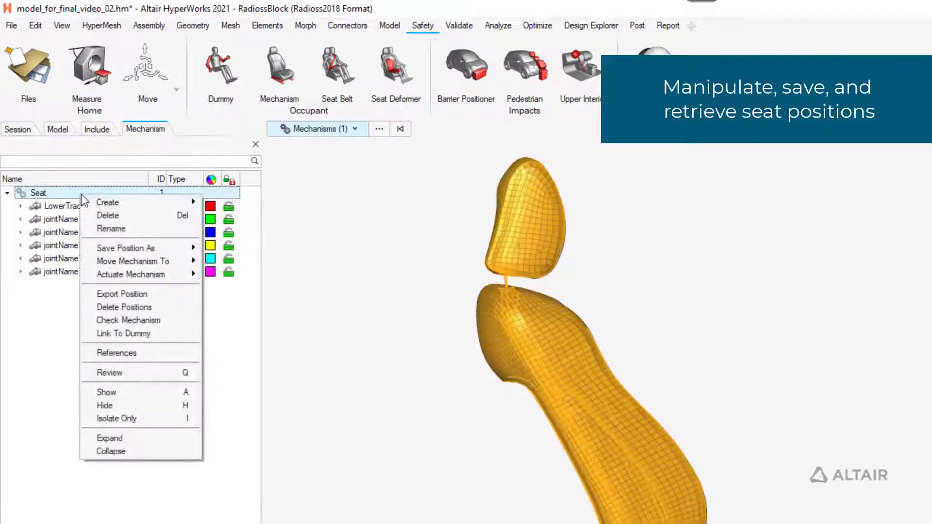
pyautogui.moveTo(133, 261)
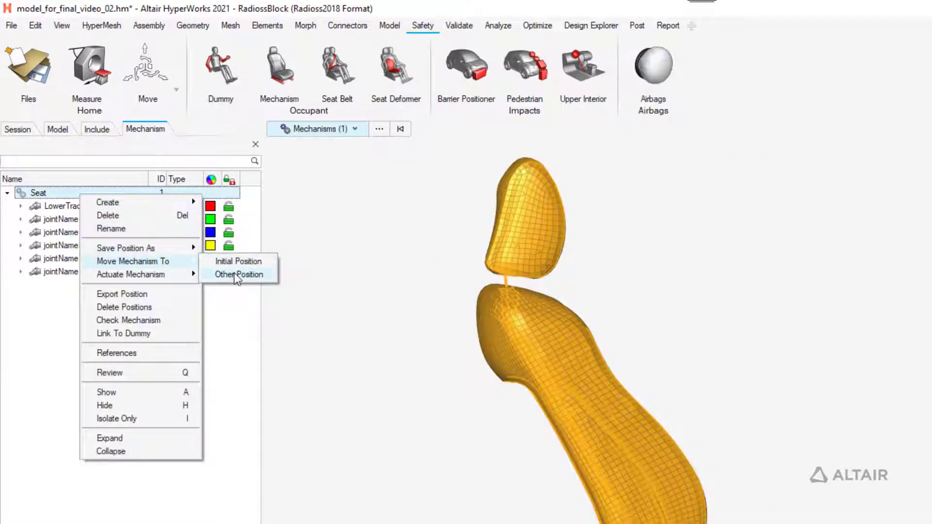
pyautogui.click(234, 273)
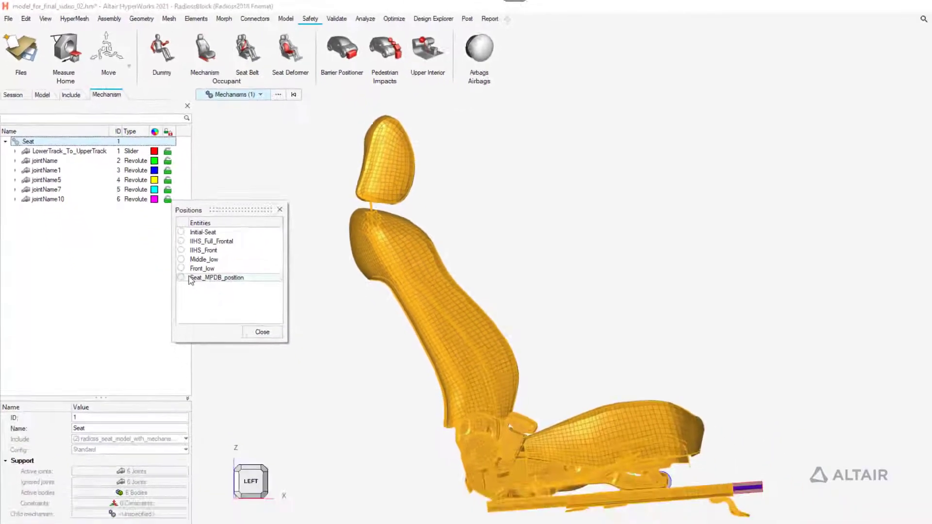
pyautogui.click(173, 253)
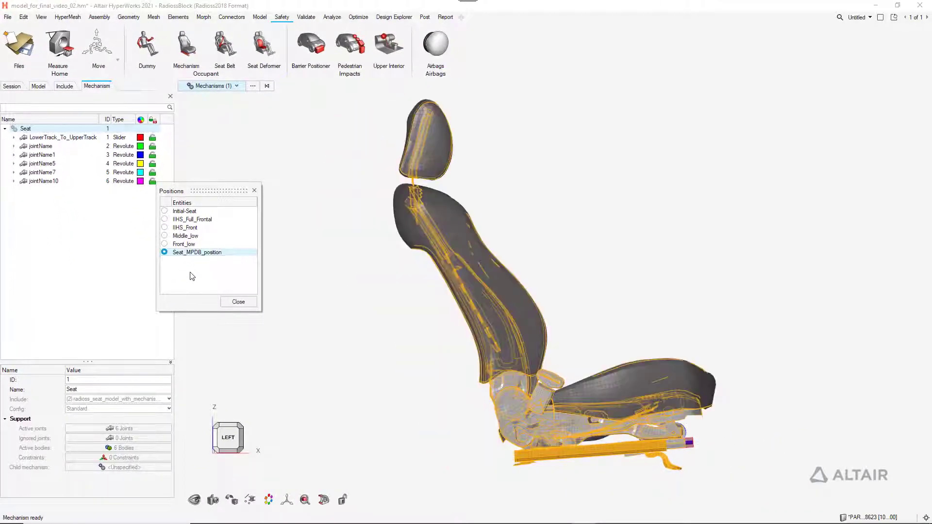
pyautogui.click(235, 303)
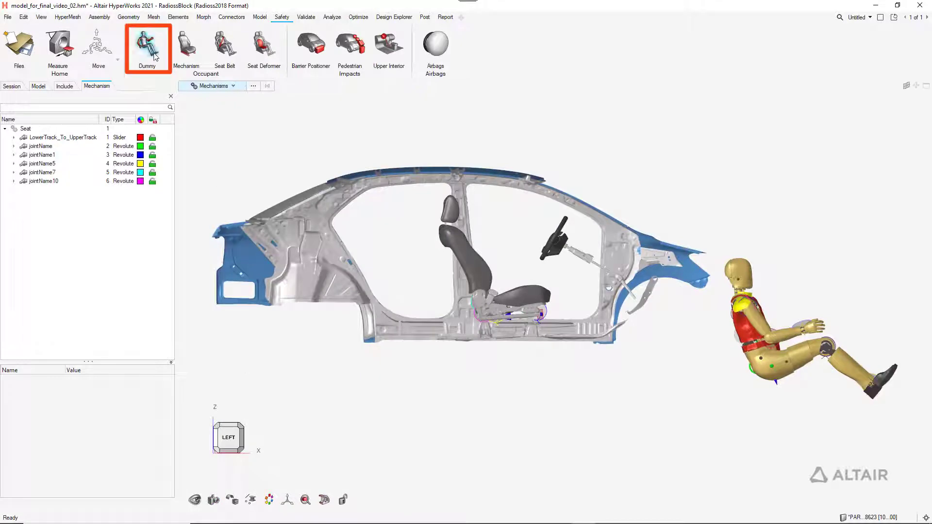
# - Retrieve the THOR dummy's saved Euro-NCAP_MPDB position and close the positions list
pyautogui.click(150, 48)
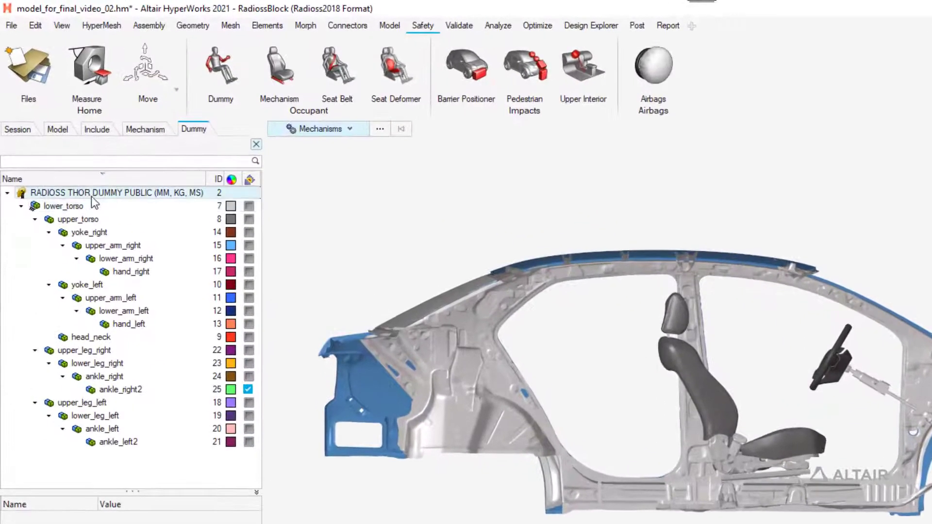
pyautogui.rightClick(65, 130)
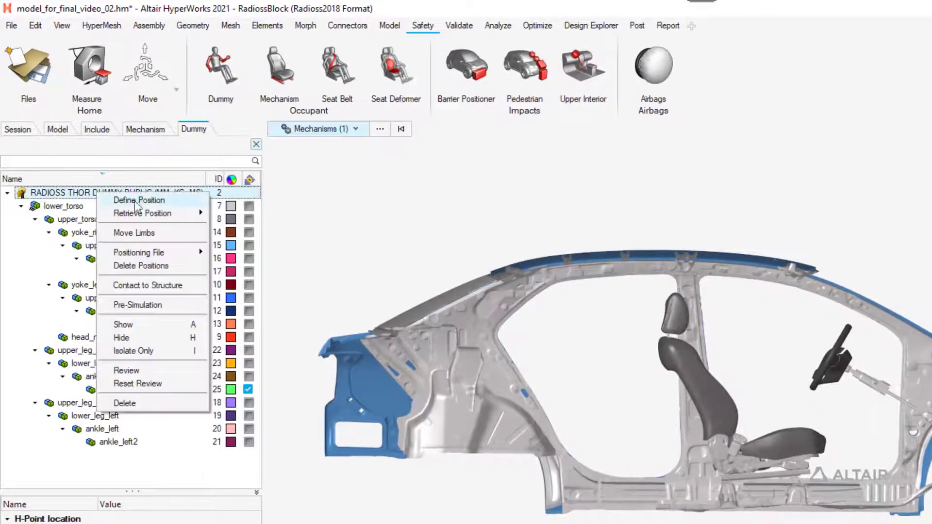
pyautogui.moveTo(142, 213)
pyautogui.click(249, 223)
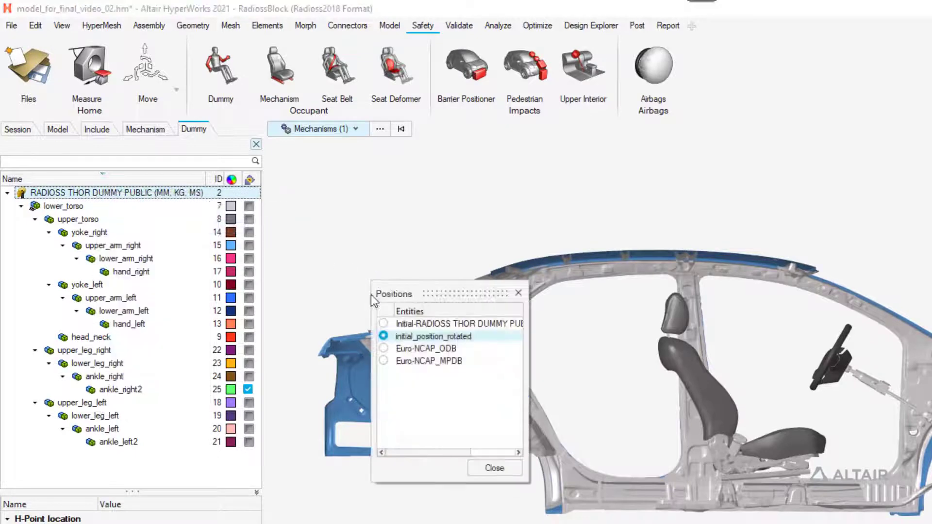
pyautogui.click(393, 361)
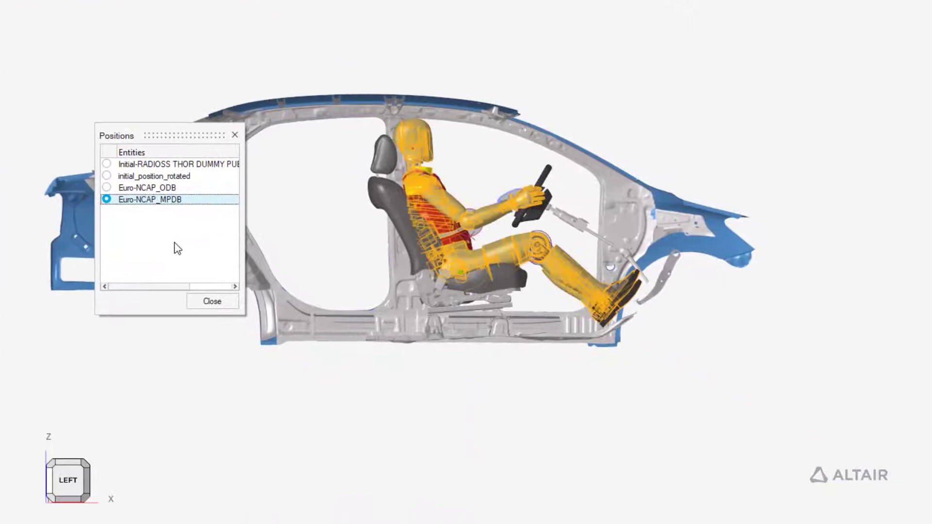
pyautogui.click(224, 304)
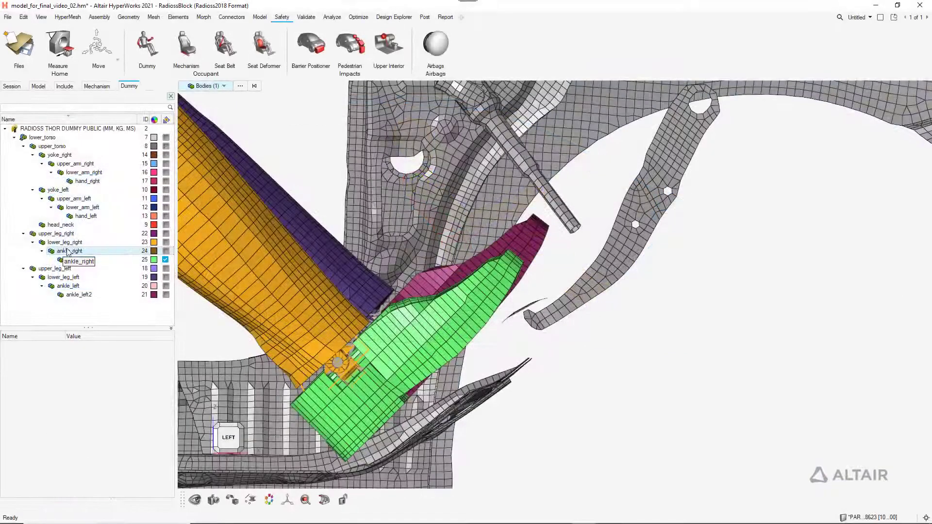
# - Rotate the dummy's ankle_right with the manipulator to about -2.78
pyautogui.click(67, 251)
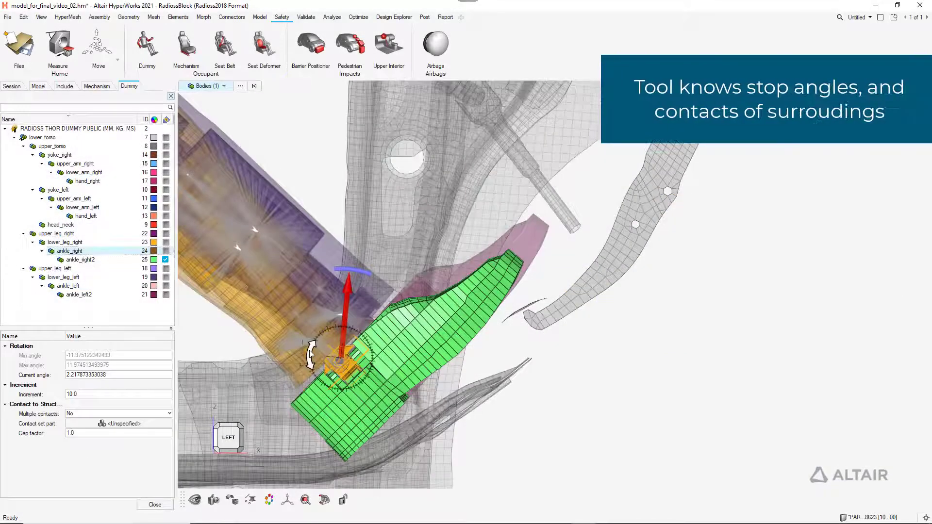
pyautogui.moveTo(312, 355); pyautogui.dragTo(311, 368)
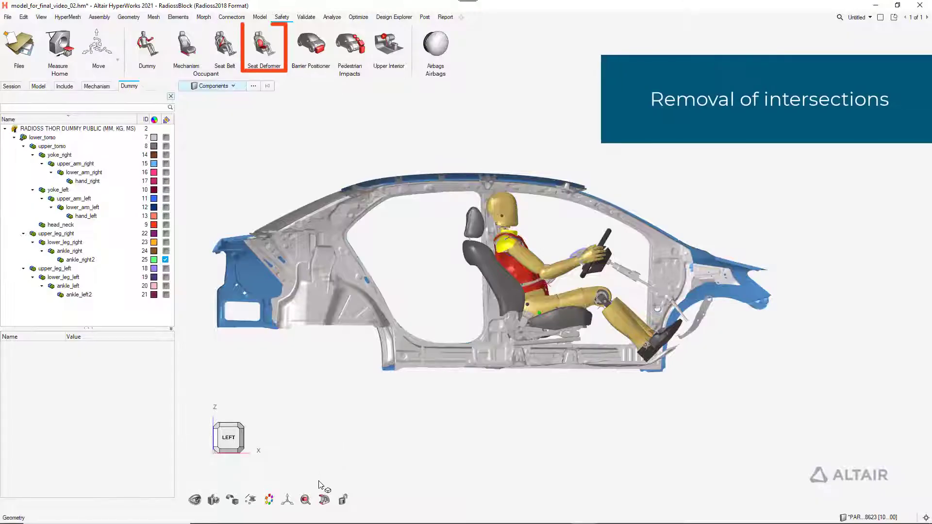
pyautogui.click(323, 498)
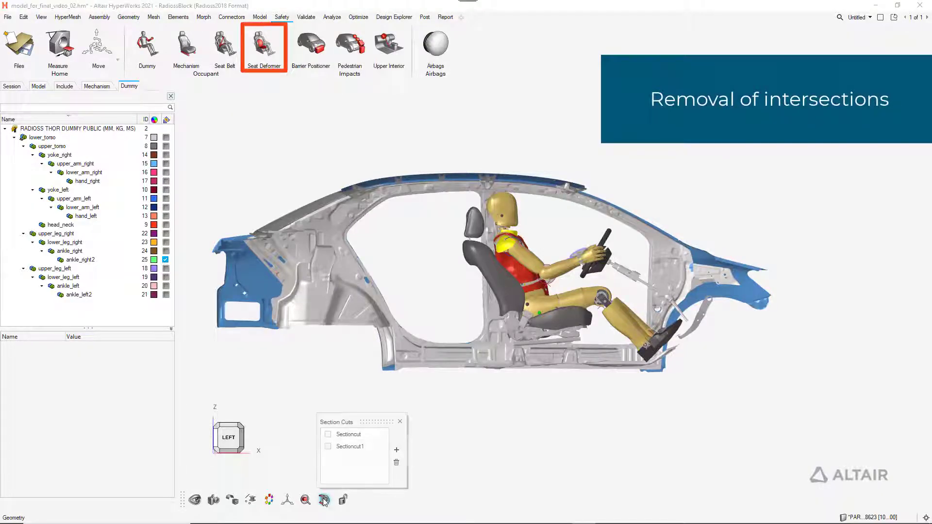
pyautogui.click(333, 447)
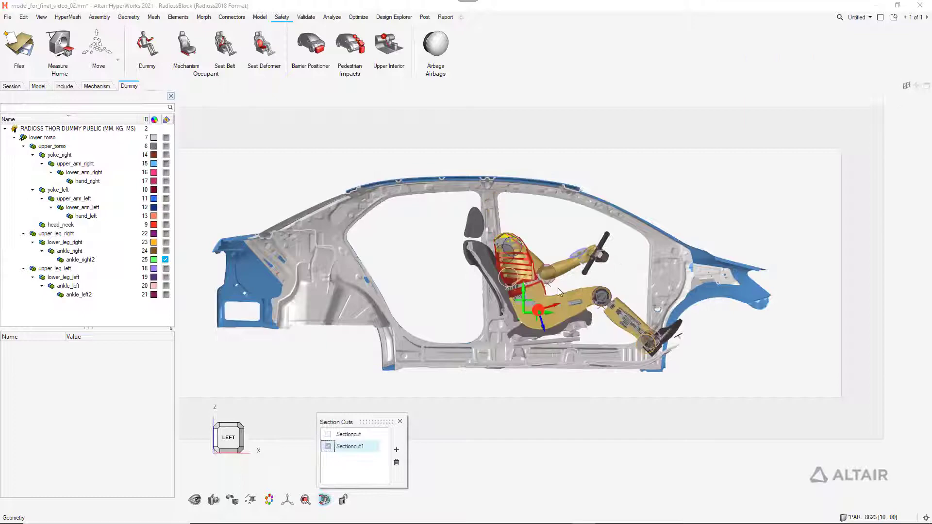
pyautogui.scroll(3, 556, 288)
pyautogui.scroll(2, 544, 299)
pyautogui.scroll(3, 557, 386)
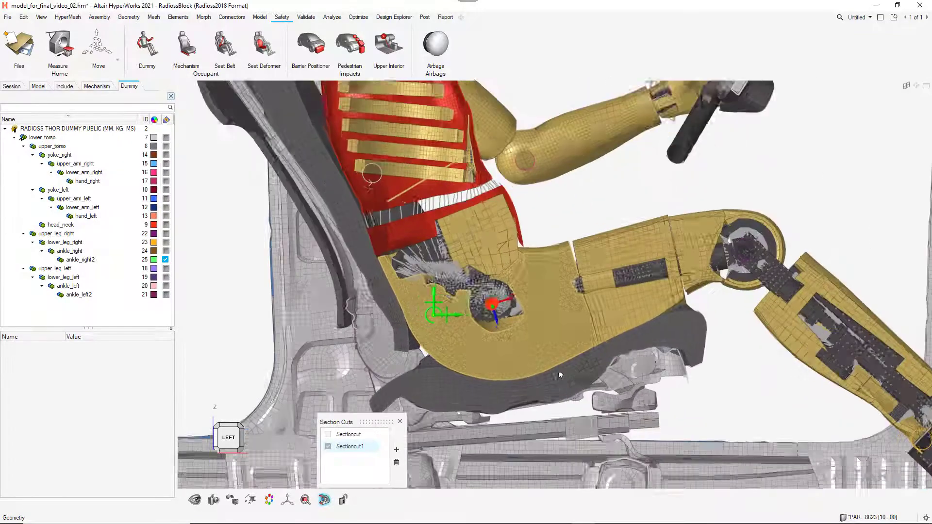
pyautogui.scroll(3, 557, 386)
pyautogui.scroll(3, 544, 376)
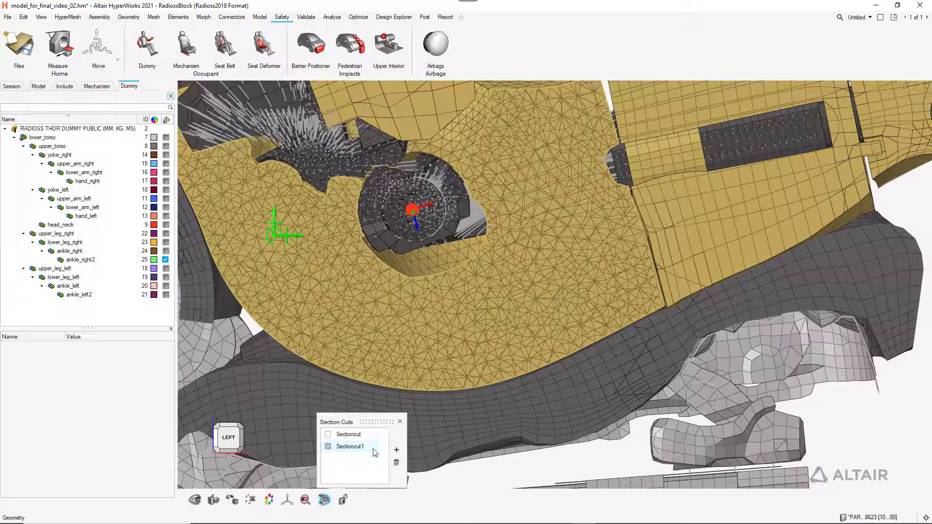
pyautogui.click(328, 446)
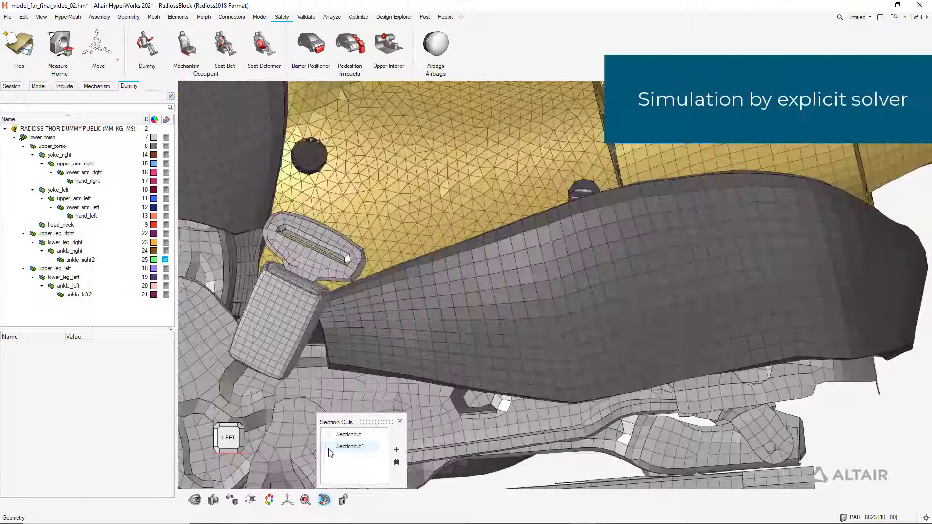
pyautogui.click(400, 422)
pyautogui.click(247, 443)
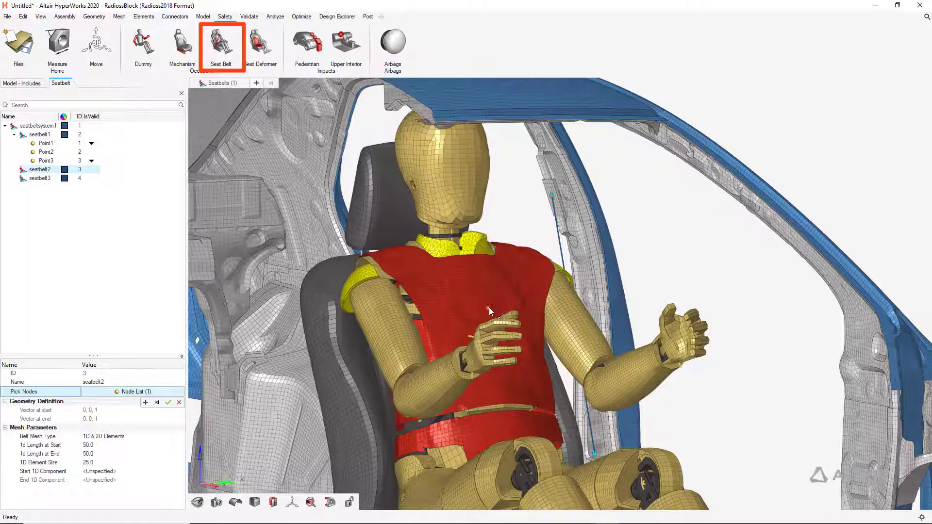
# - Create seatbelt Point1 as an Anchor PreTensioner control point at its coincident node
pyautogui.moveTo(448, 422); pyautogui.dragTo(421, 441, button='middle')
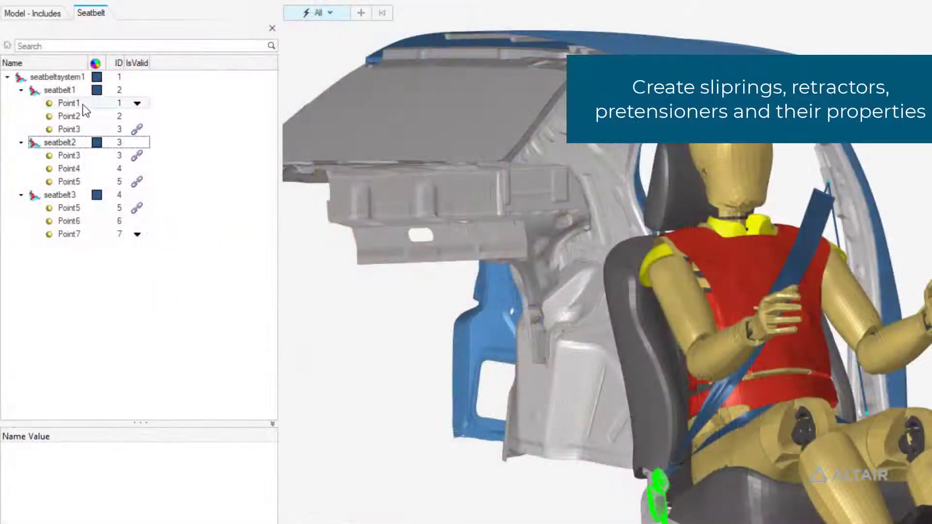
pyautogui.click(83, 104)
pyautogui.rightClick(82, 104)
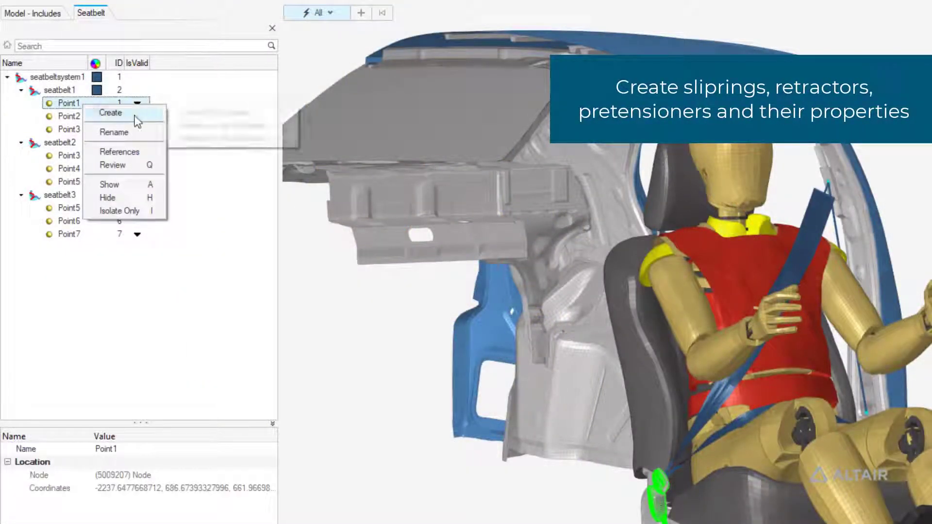
pyautogui.click(184, 114)
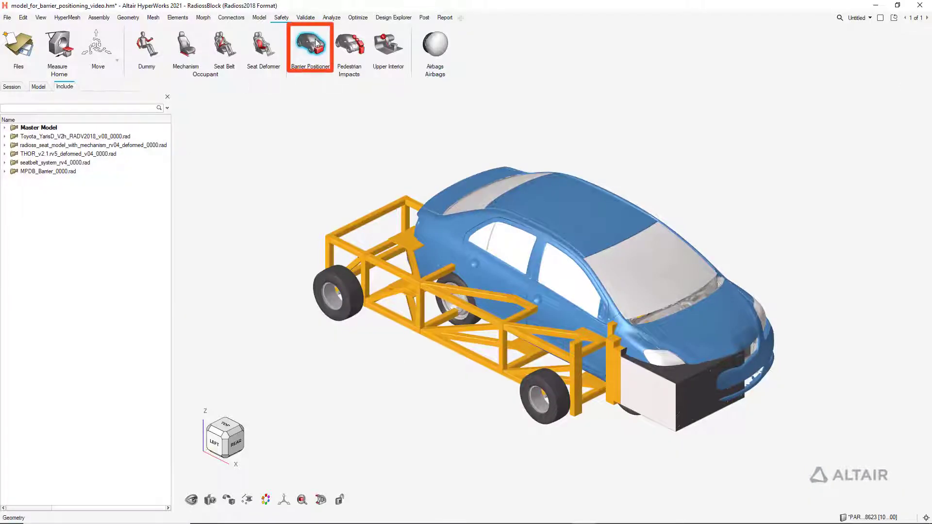
# - Set the Barrier Positioner defaults to Front/MPDB/Left with the vehicle front axis +X
pyautogui.click(317, 44)
pyautogui.click(257, 86)
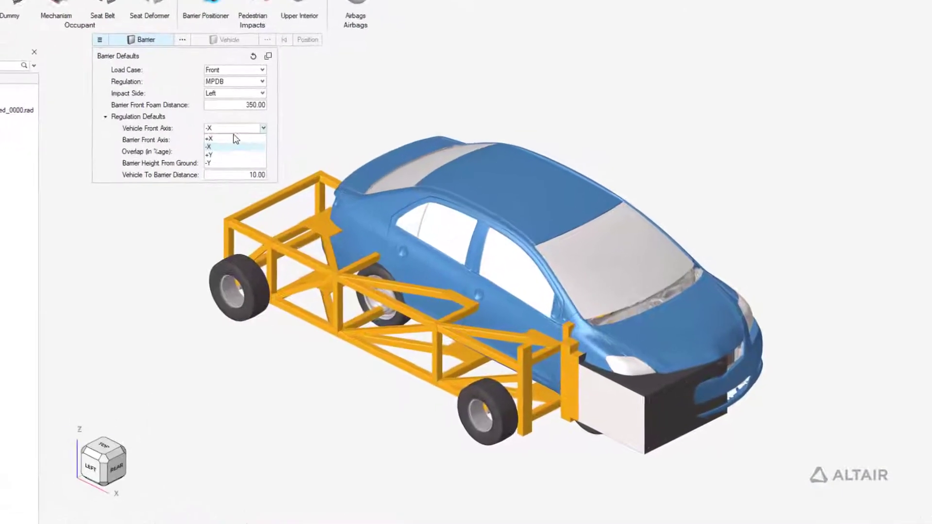
pyautogui.click(229, 116)
pyautogui.click(198, 129)
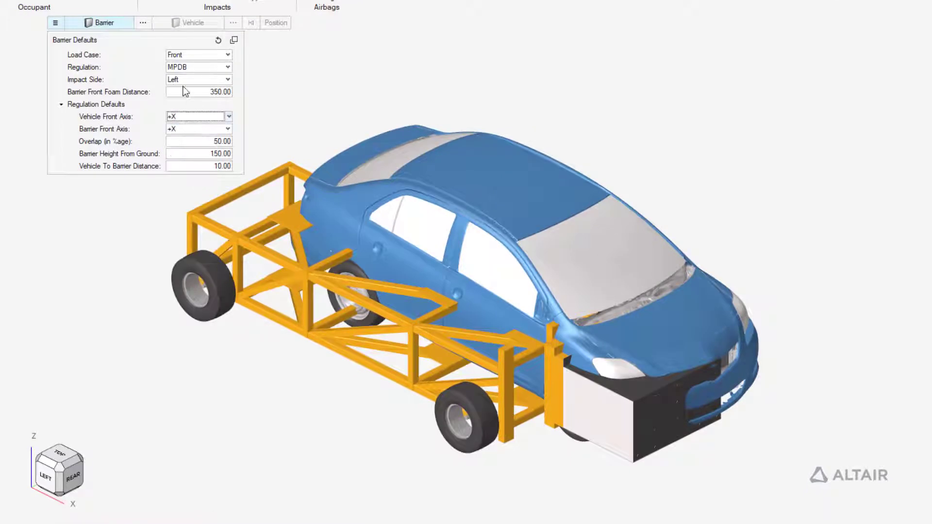
pyautogui.click(144, 24)
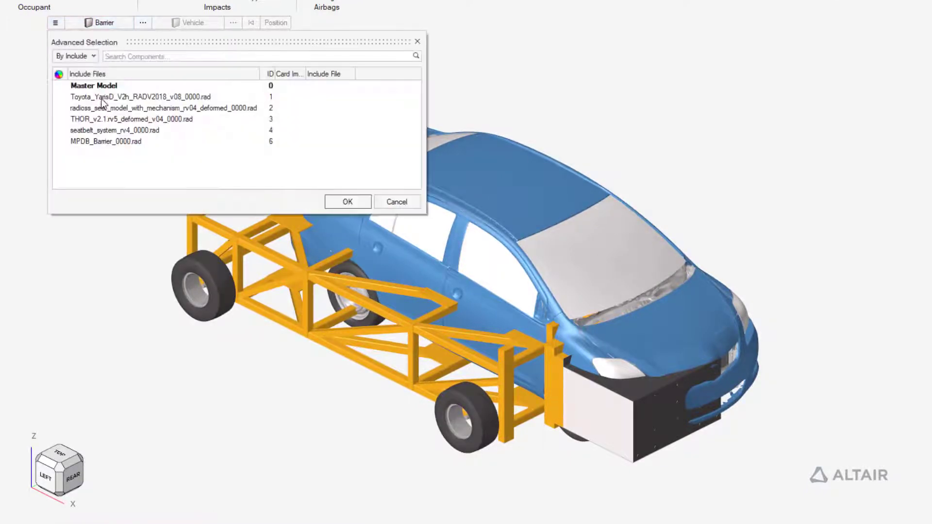
# - Select MPDB_Barrier and the vehicle parts, then position the barrier at the car front
pyautogui.click(104, 141)
pyautogui.click(342, 202)
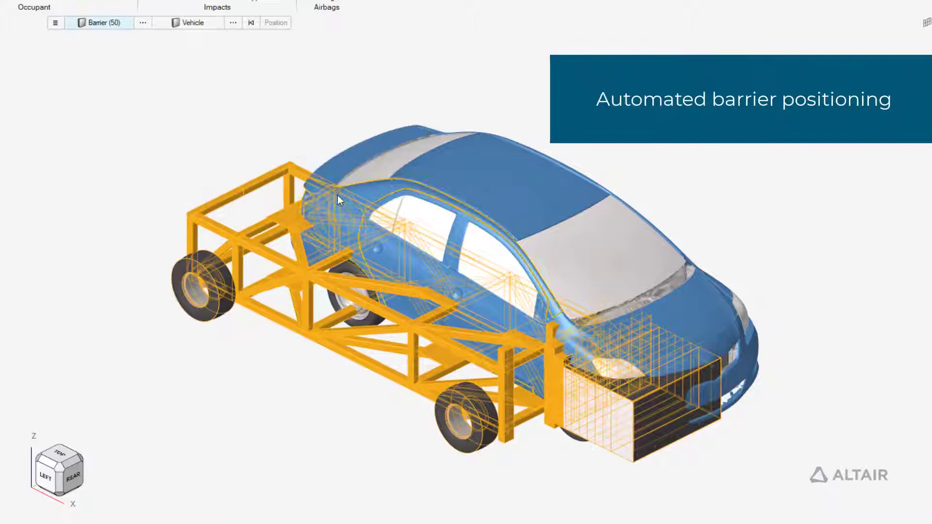
pyautogui.click(194, 26)
pyautogui.click(45, 477)
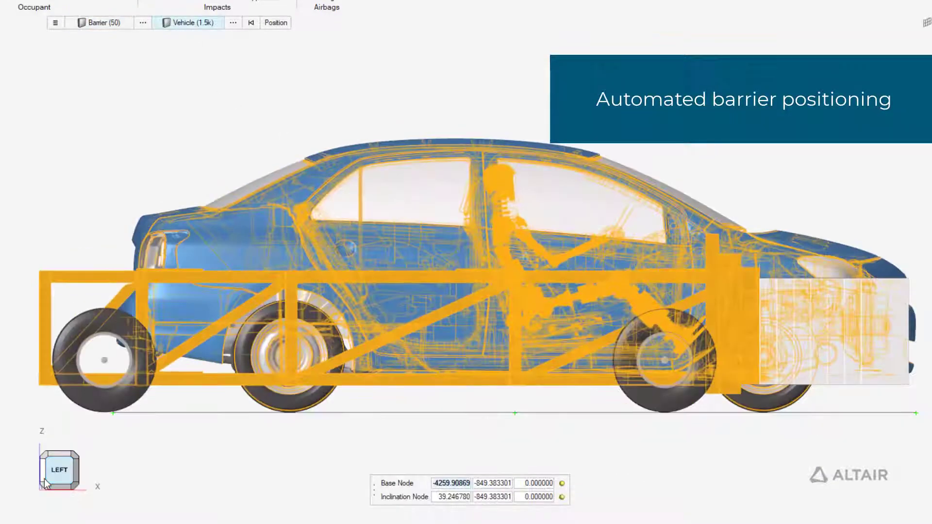
pyautogui.click(278, 24)
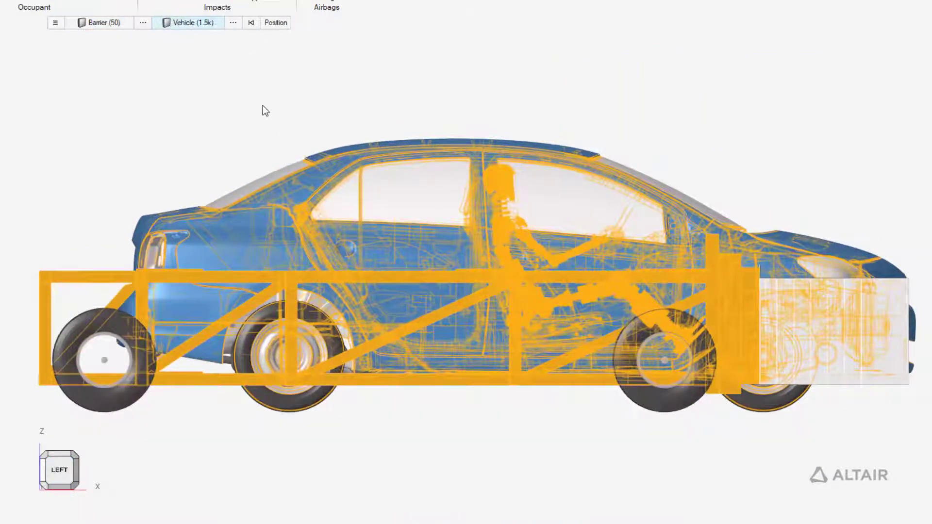
pyautogui.click(76, 454)
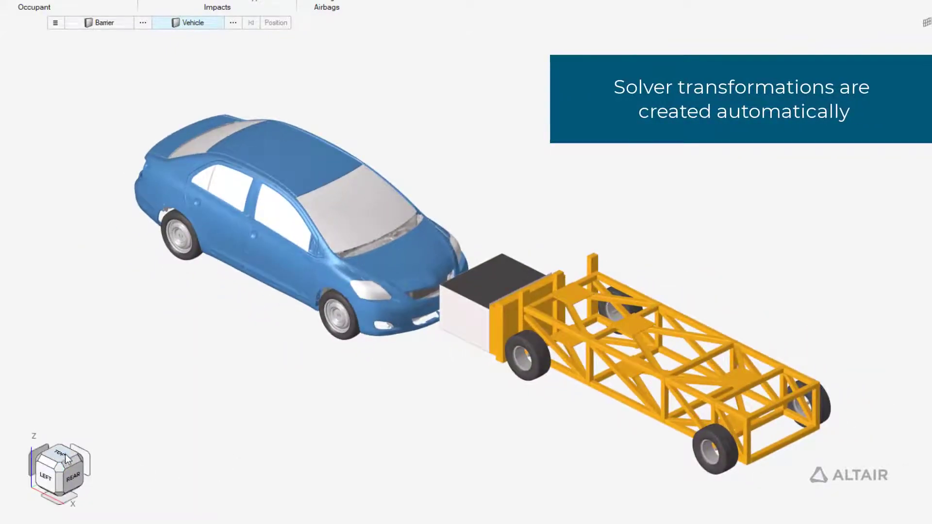
pyautogui.click(60, 457)
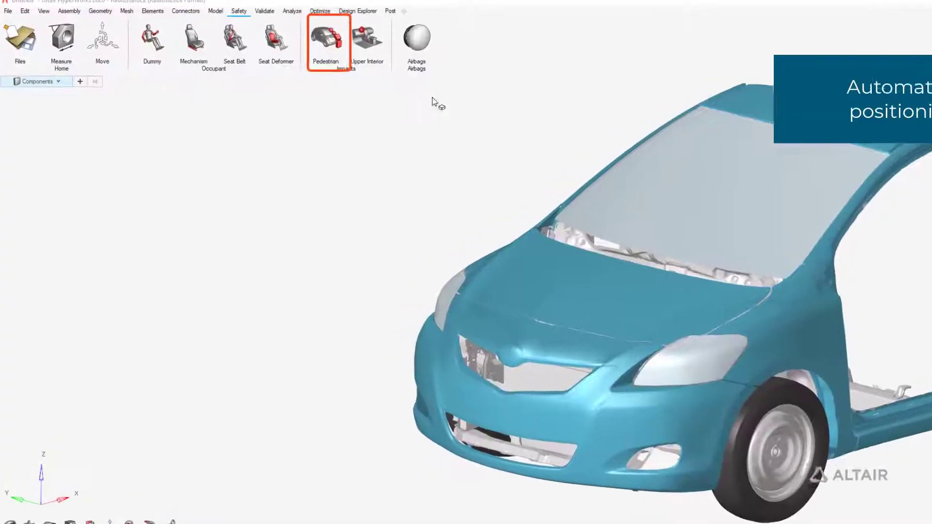
# - Review the EuroNCAP 8.4 pedestrian marking, briefly showing then hiding construction lines and tapes
pyautogui.click(384, 27)
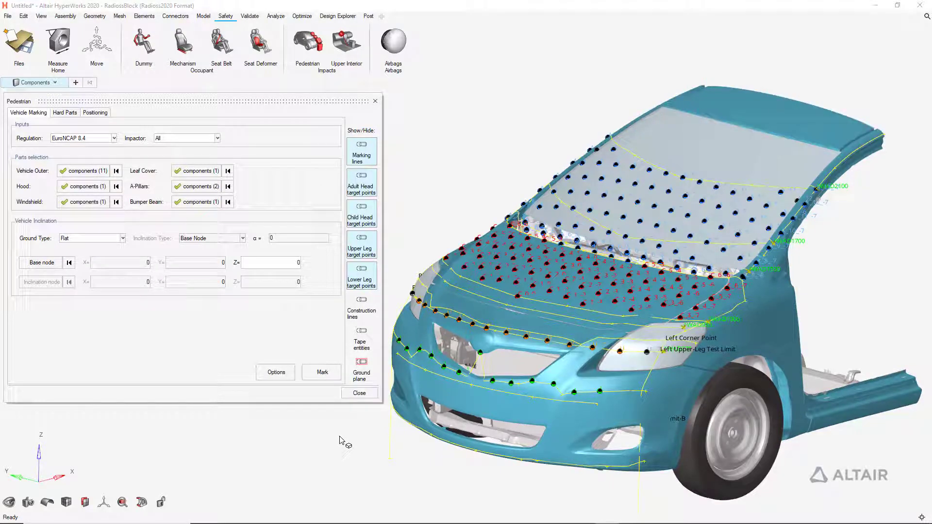
pyautogui.click(361, 310)
pyautogui.click(360, 309)
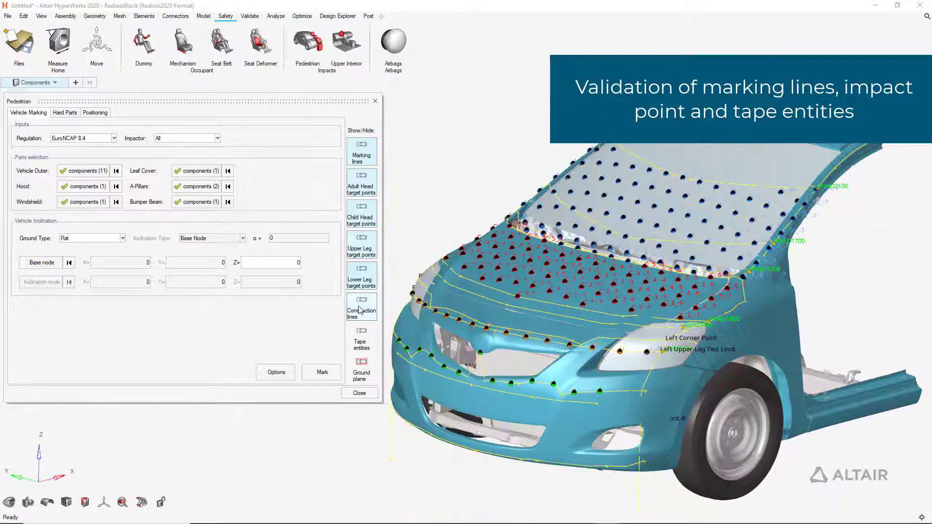
pyautogui.click(361, 337)
pyautogui.click(359, 337)
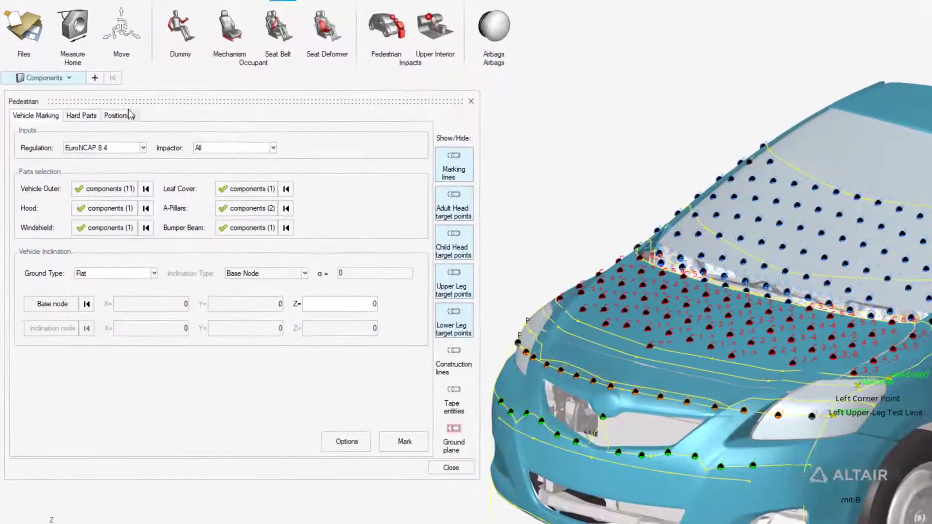
# - Filter positioning to Lower Leg impact points and preview the lower-leg impactor
pyautogui.click(121, 115)
pyautogui.click(429, 241)
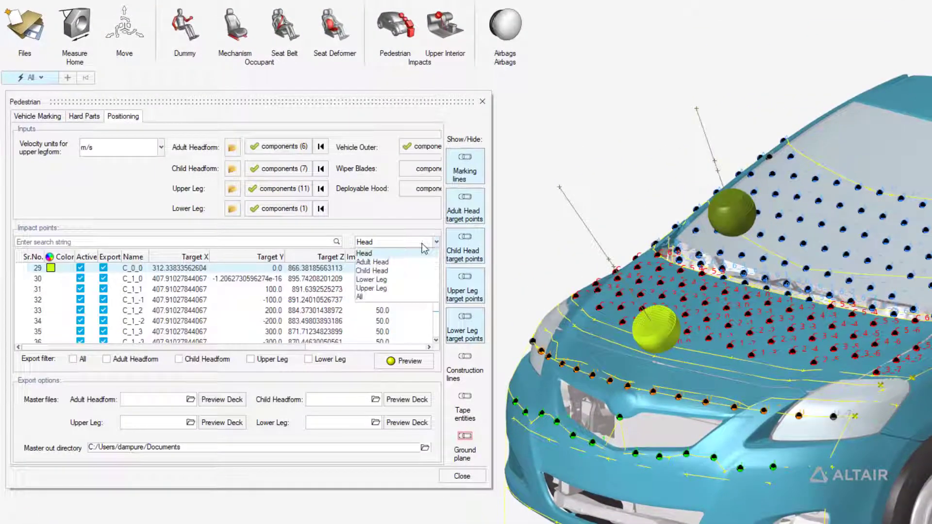
pyautogui.click(380, 281)
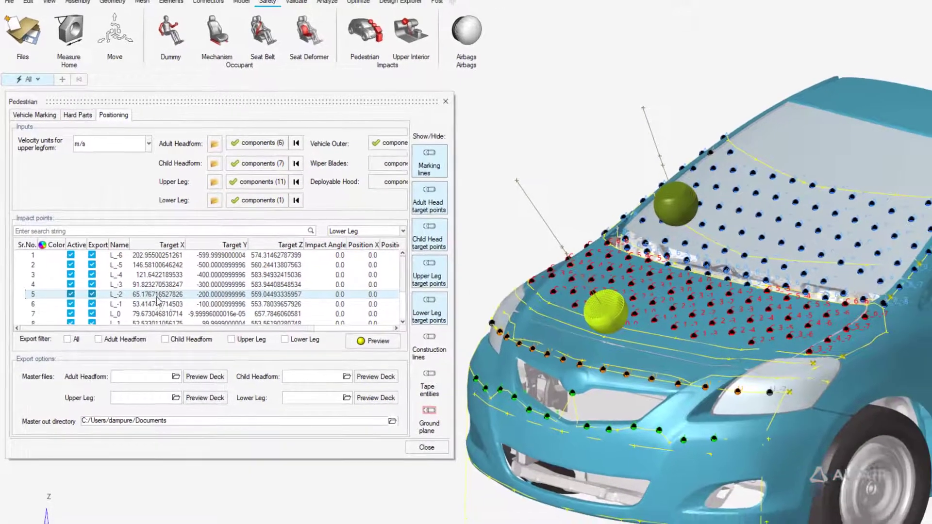
pyautogui.click(403, 360)
pyautogui.click(533, 321)
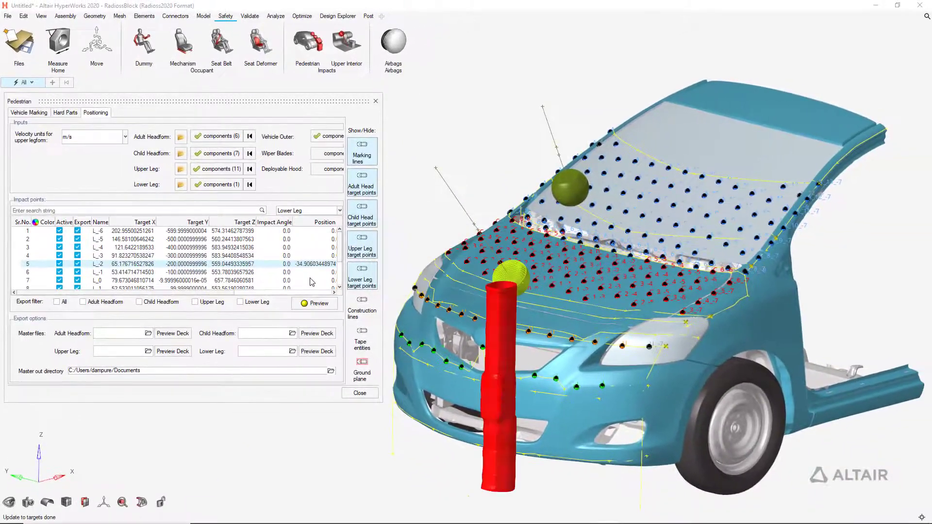
# - Filter to Upper Leg impact points and preview the upper-leg impactor
pyautogui.click(314, 210)
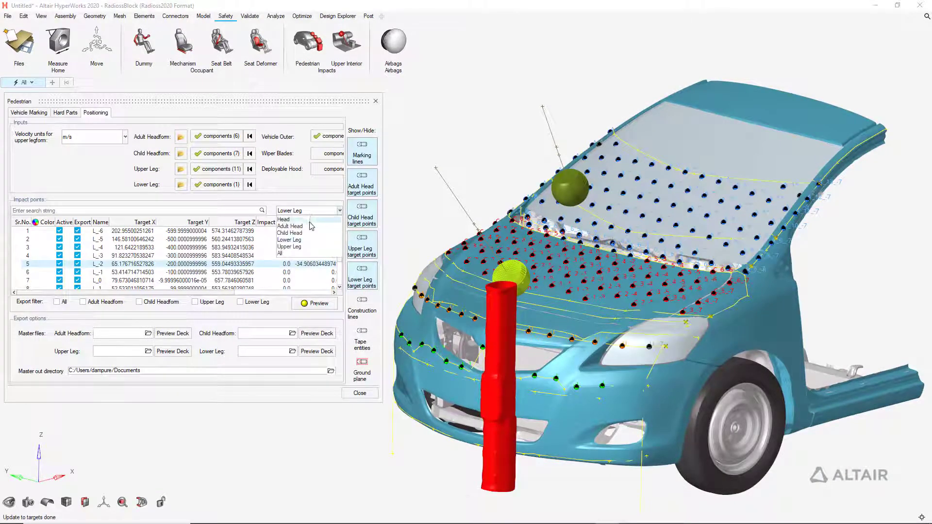
pyautogui.click(304, 251)
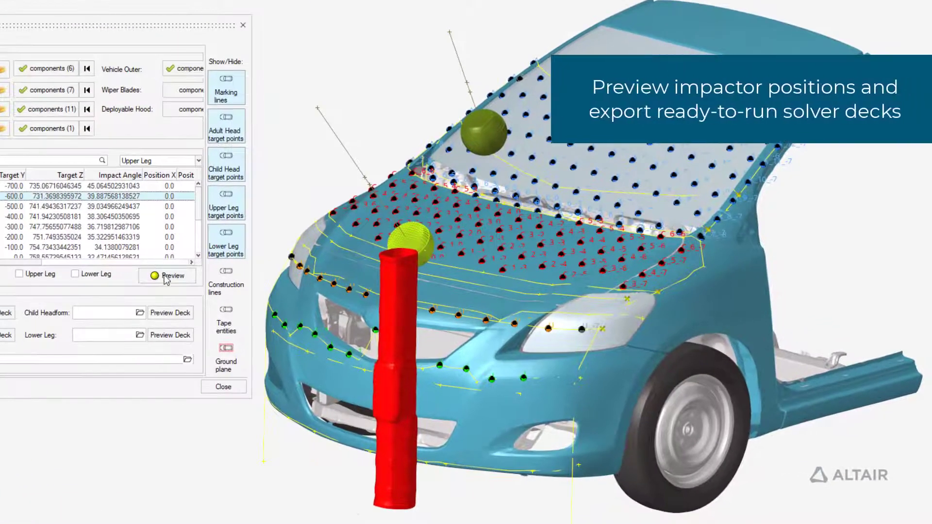
pyautogui.click(165, 277)
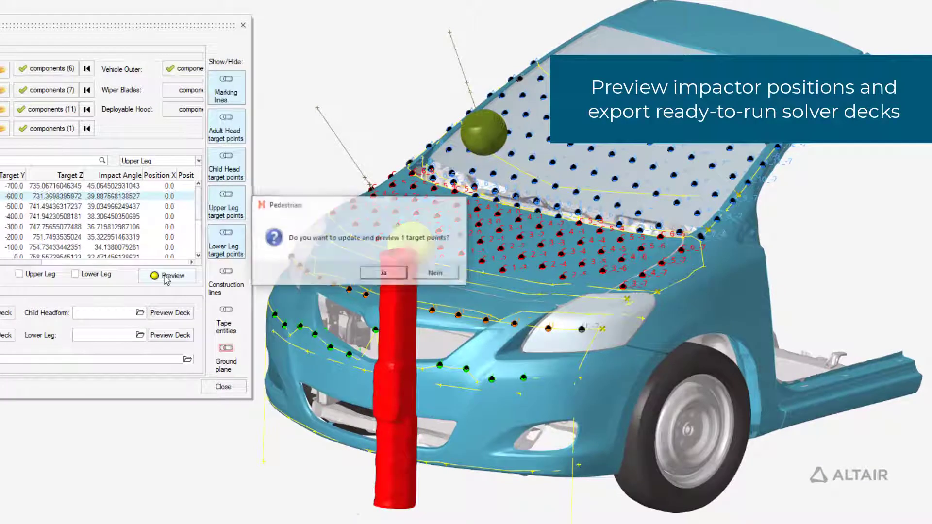
pyautogui.click(384, 276)
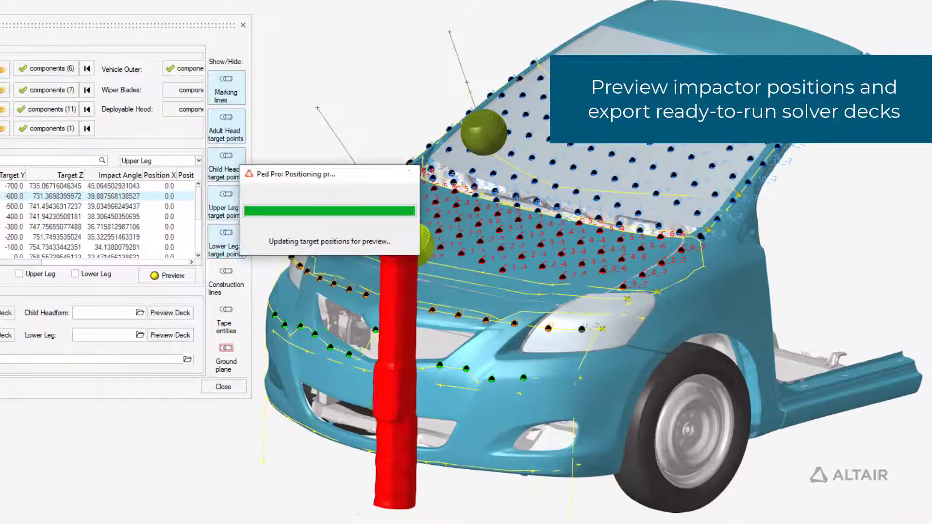